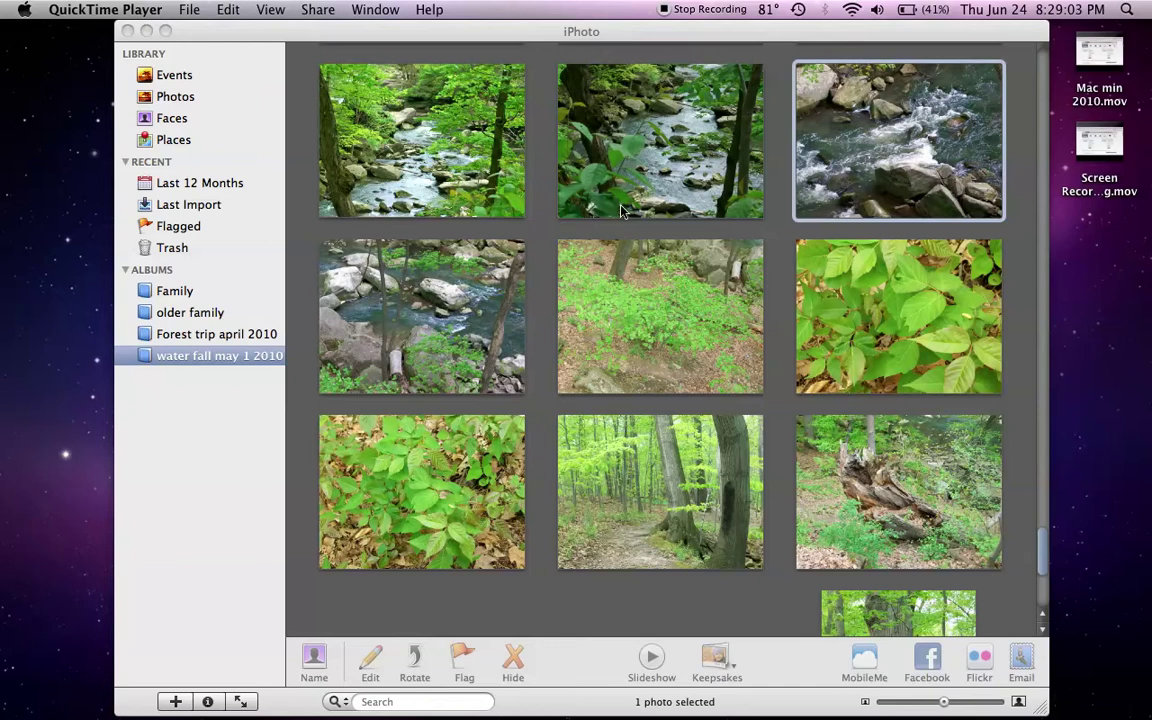
Bring iPhoto forward and open the river-rocks photo from the 'water fall may 1 2010' album full size.
left_click(776, 140)
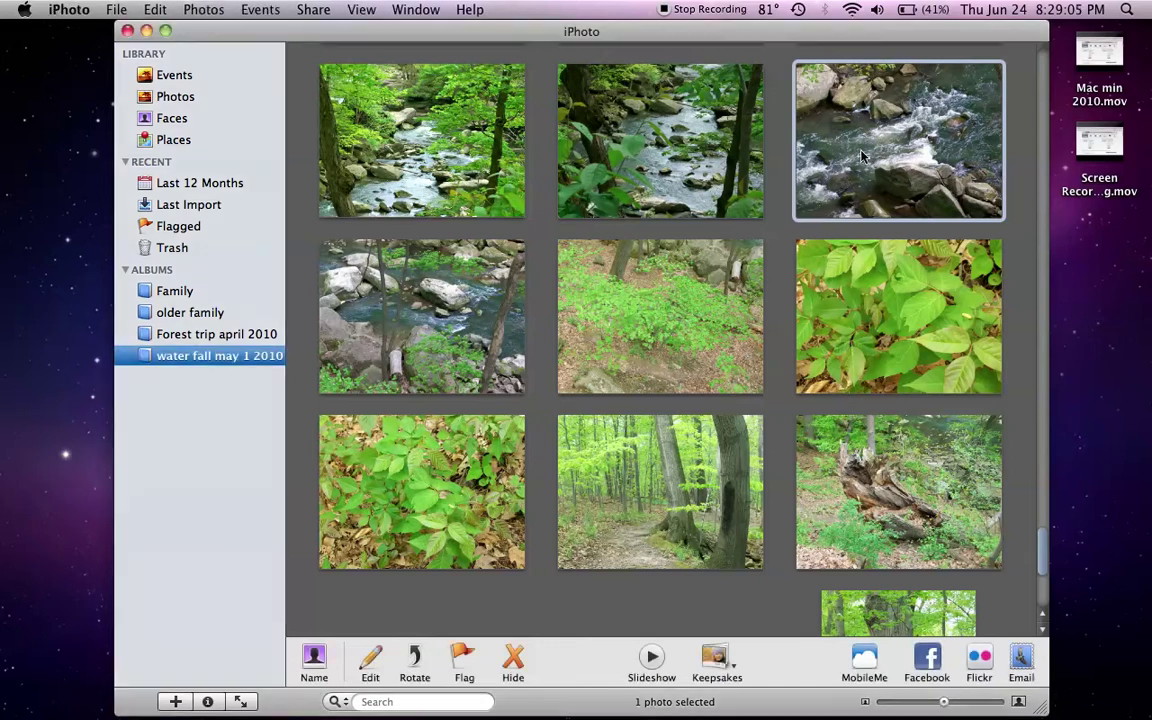
double_click(776, 140)
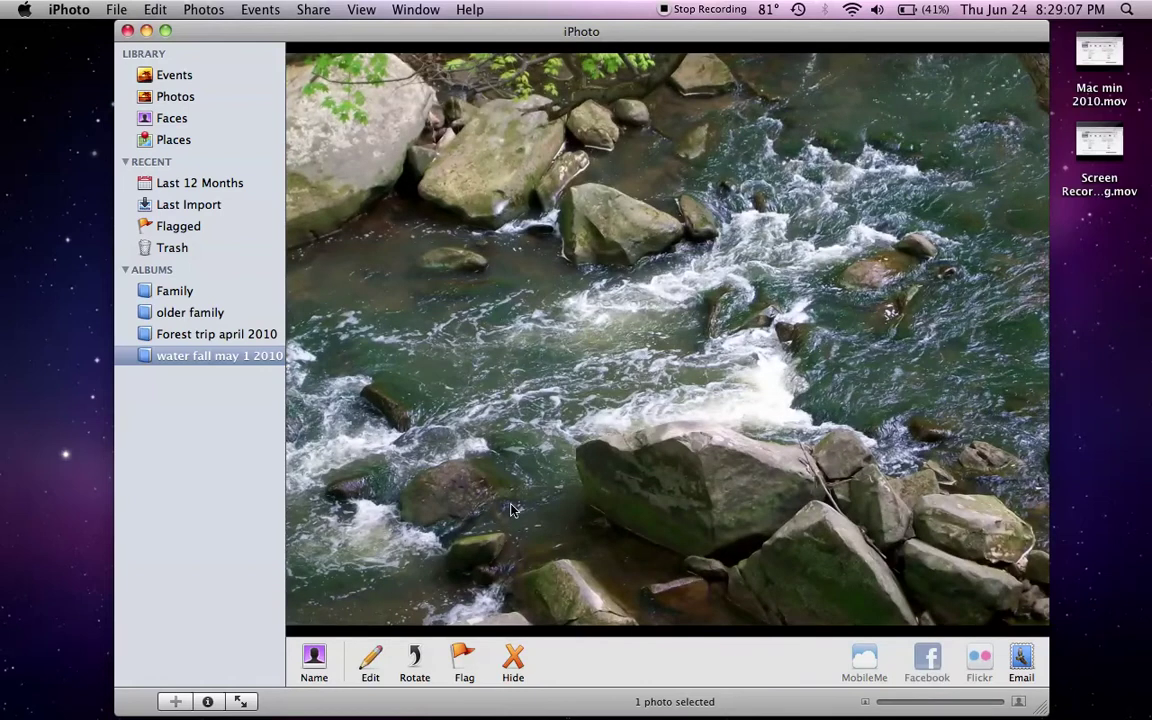
left_click(371, 660)
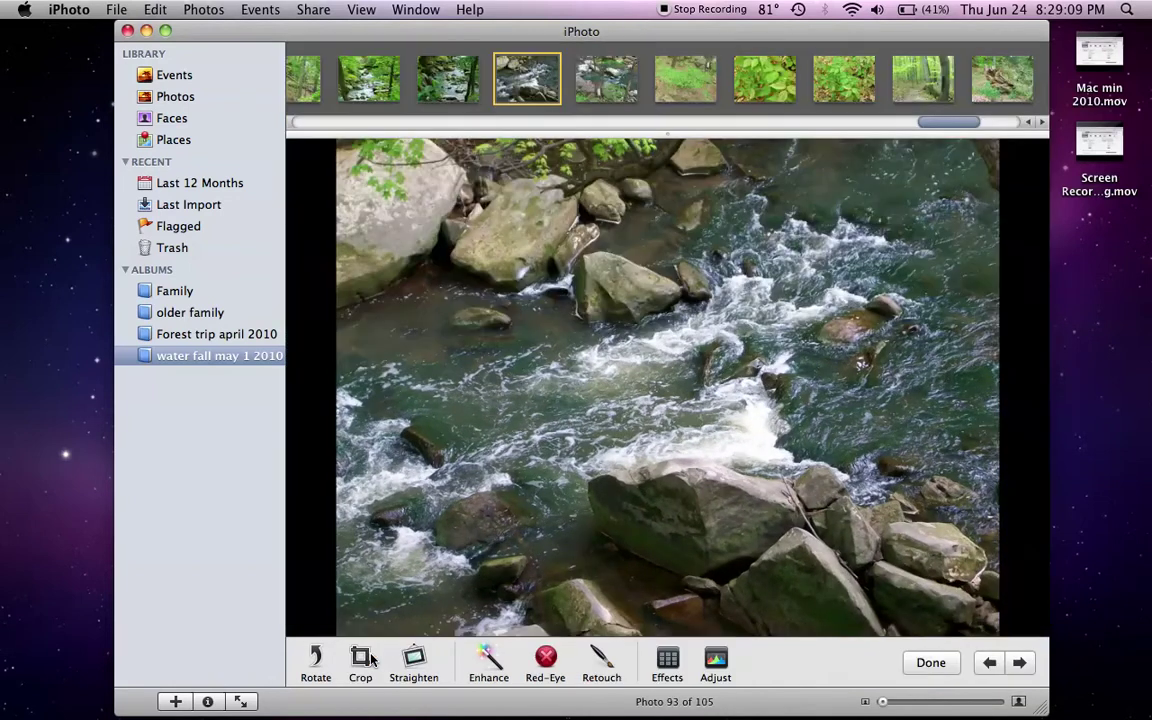
left_click(316, 665)
left_click(316, 665)
left_click(317, 666)
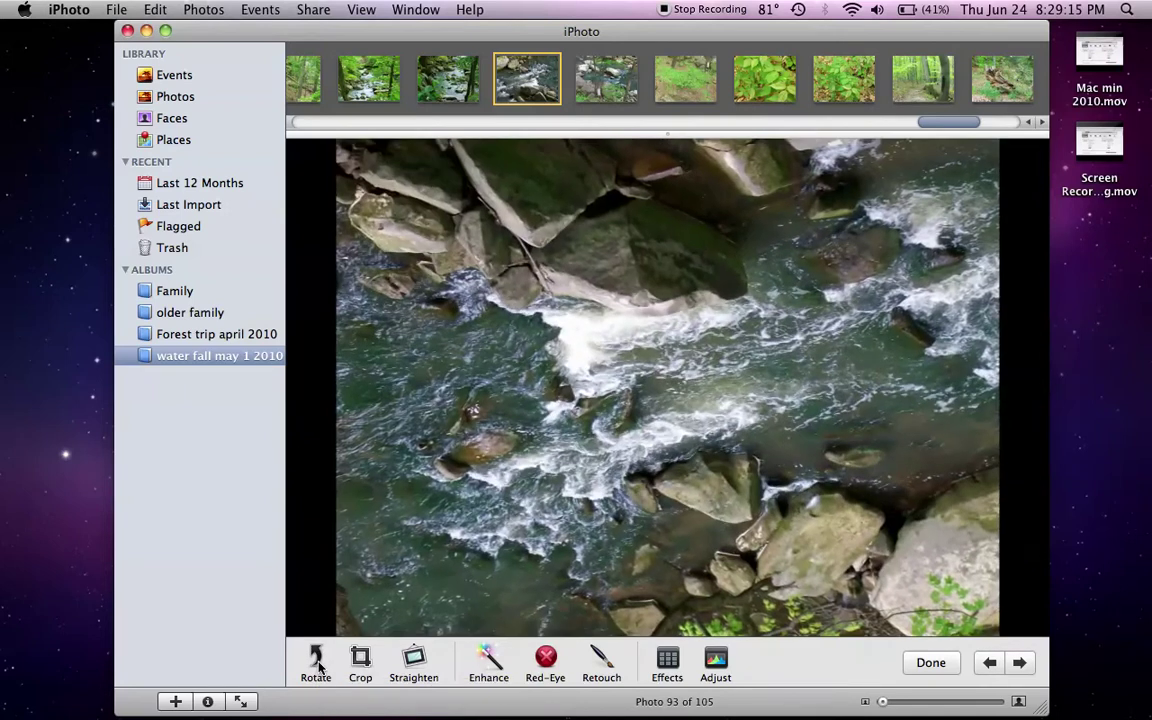
left_click(317, 666)
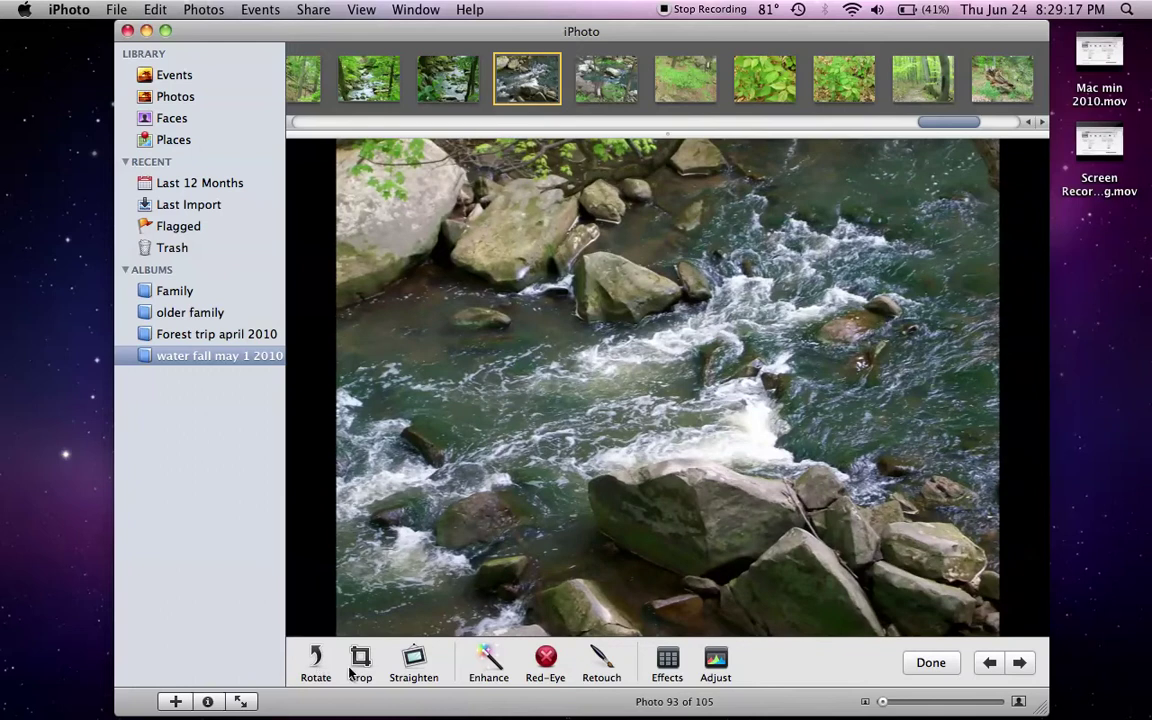
Crop the photo by pulling the top-left corner slightly inward, trimming the top and left edges.
left_click(360, 665)
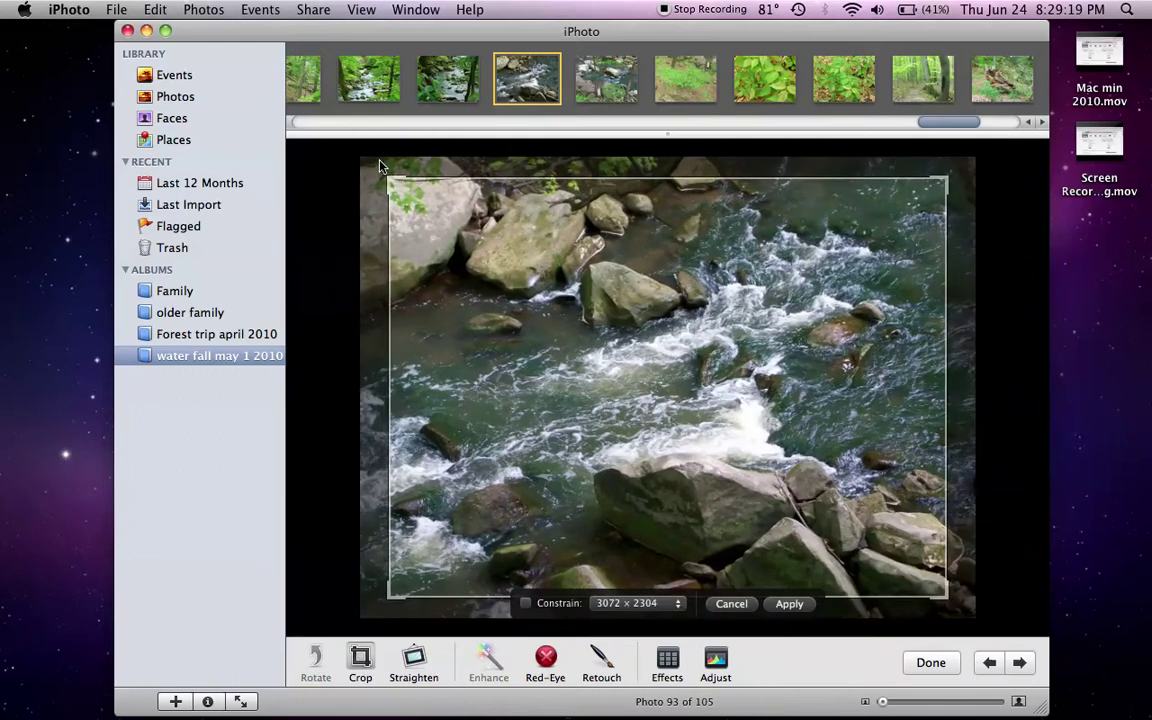
left_click_drag(386, 178, 362, 170)
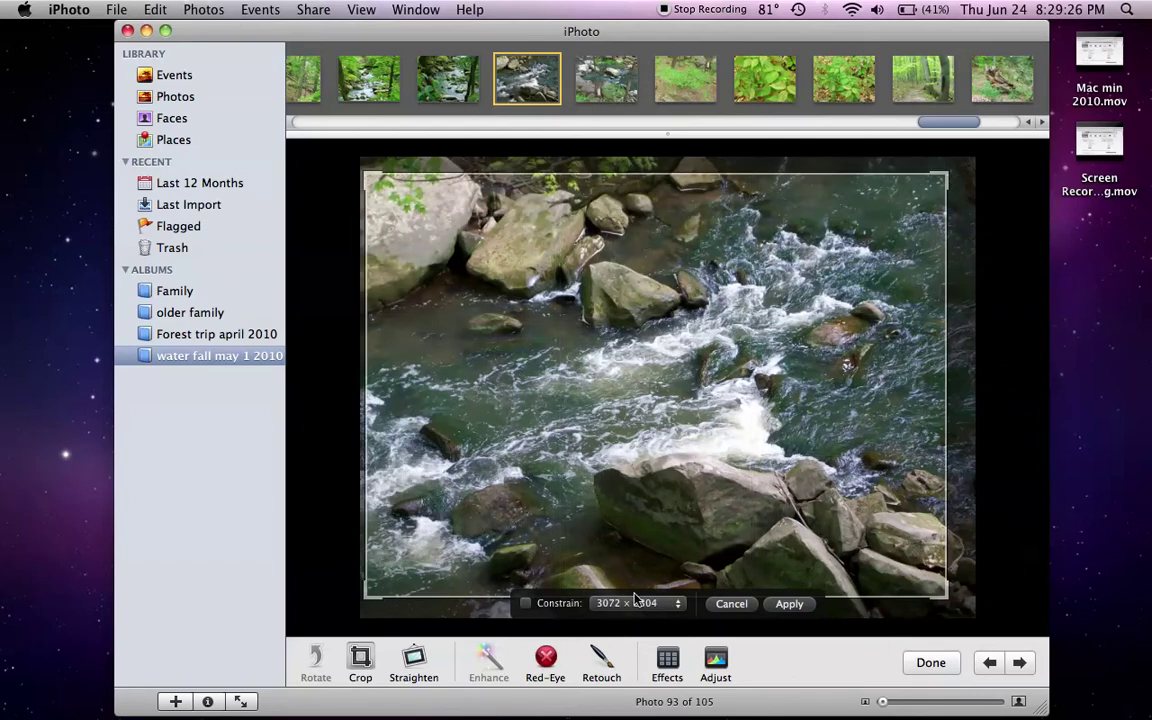
left_click(787, 605)
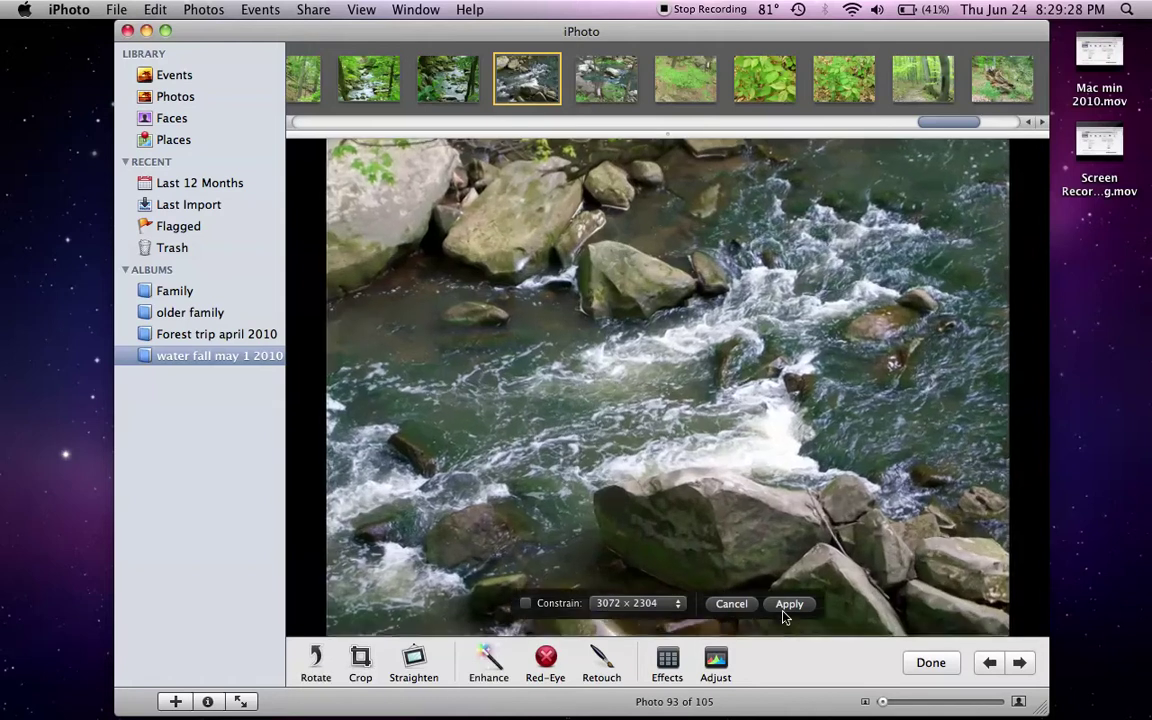
Straighten the cropped river photo with a 0.4° tilt.
left_click(413, 662)
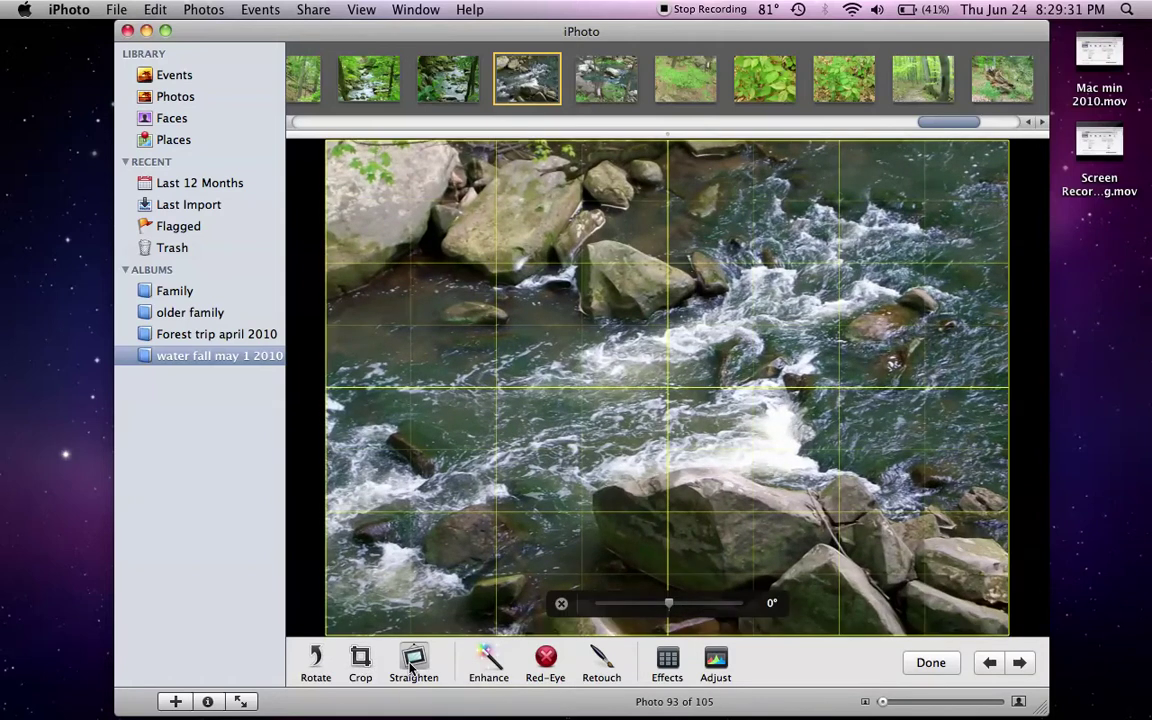
mouse_move(667, 607)
left_mouse_down()
mouse_move(635, 605)
mouse_move(670, 612)
left_mouse_up()
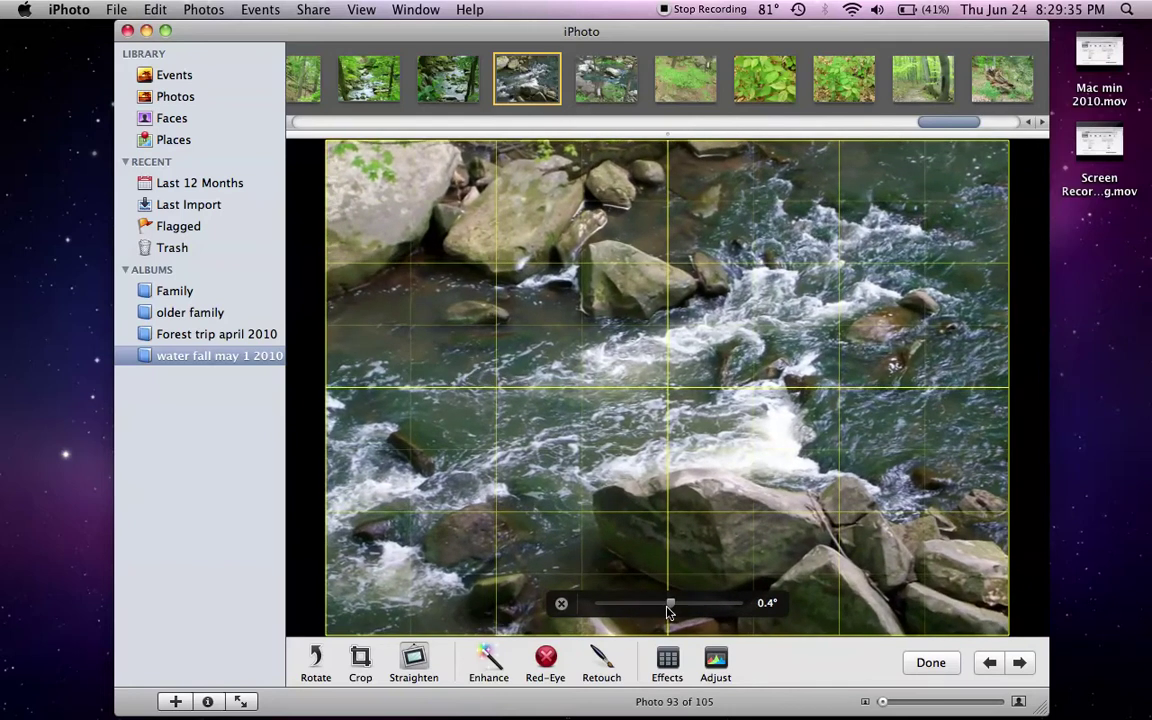
left_click(509, 543)
mouse_move(432, 690)
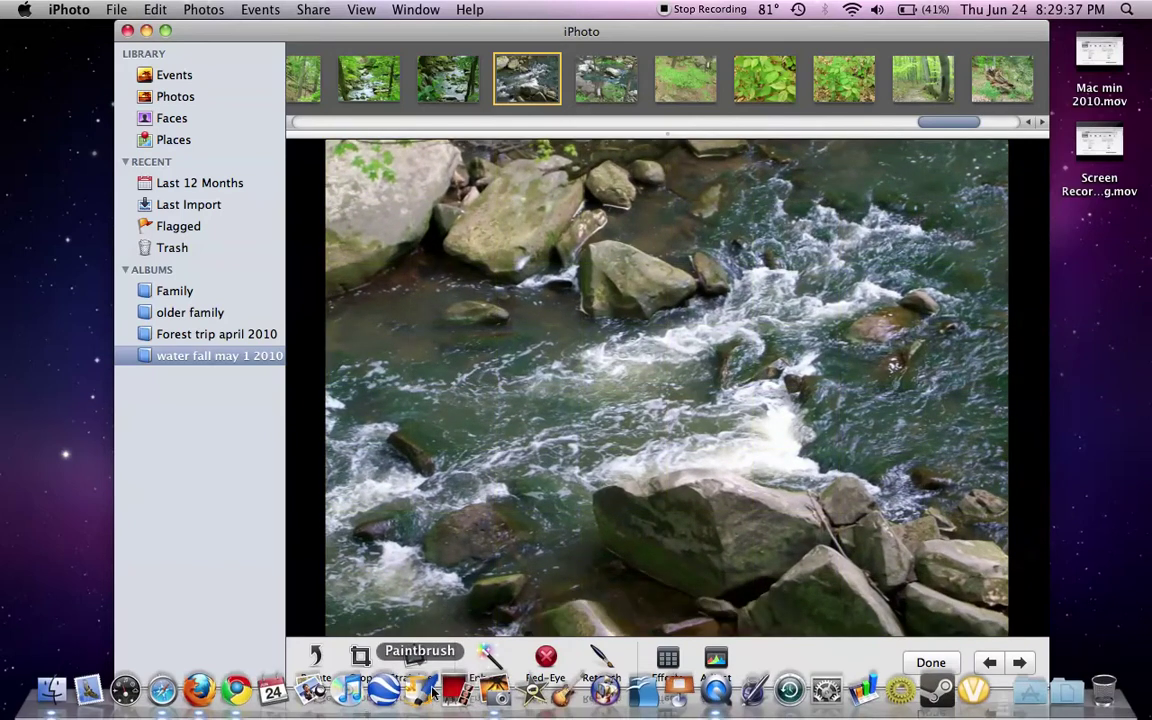
Apply automatic Enhance, then toggle Retouch on and off without painting.
left_click(488, 661)
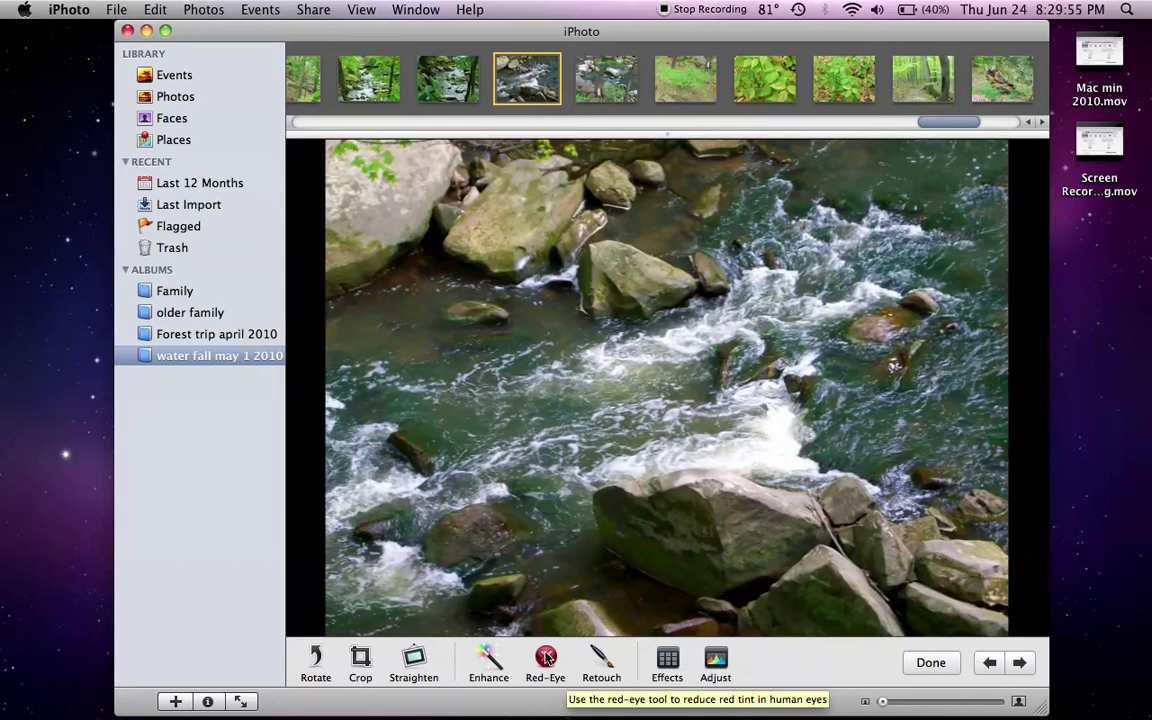
left_click(607, 660)
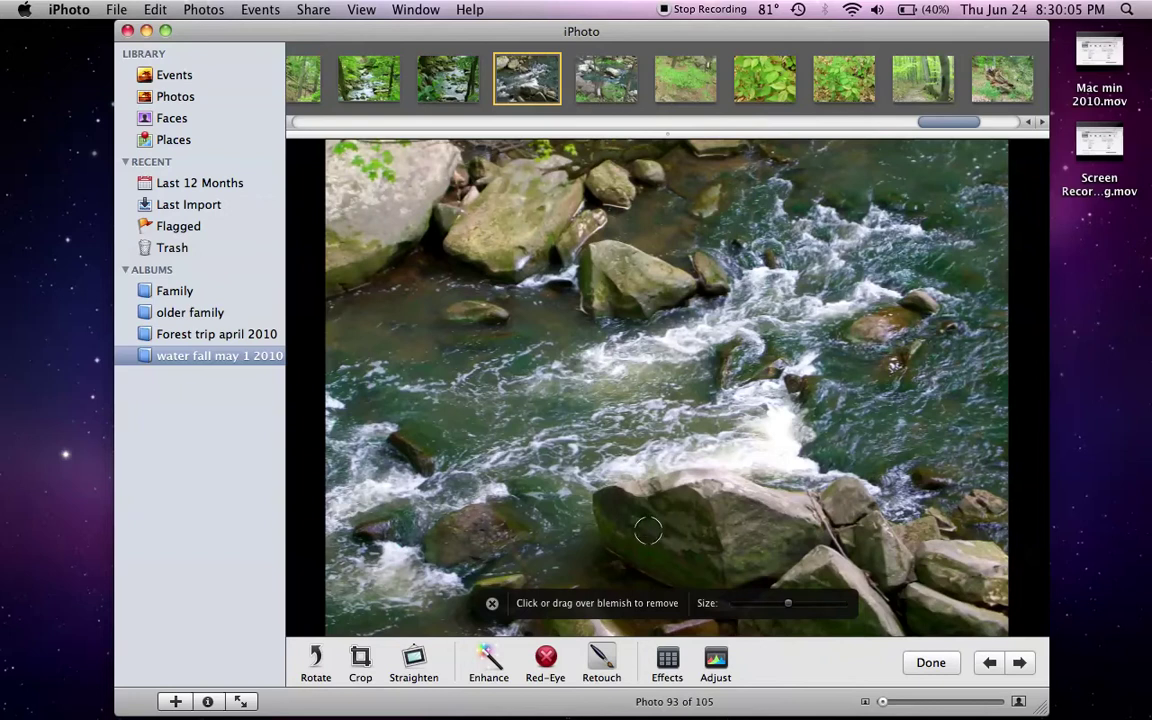
left_click(492, 604)
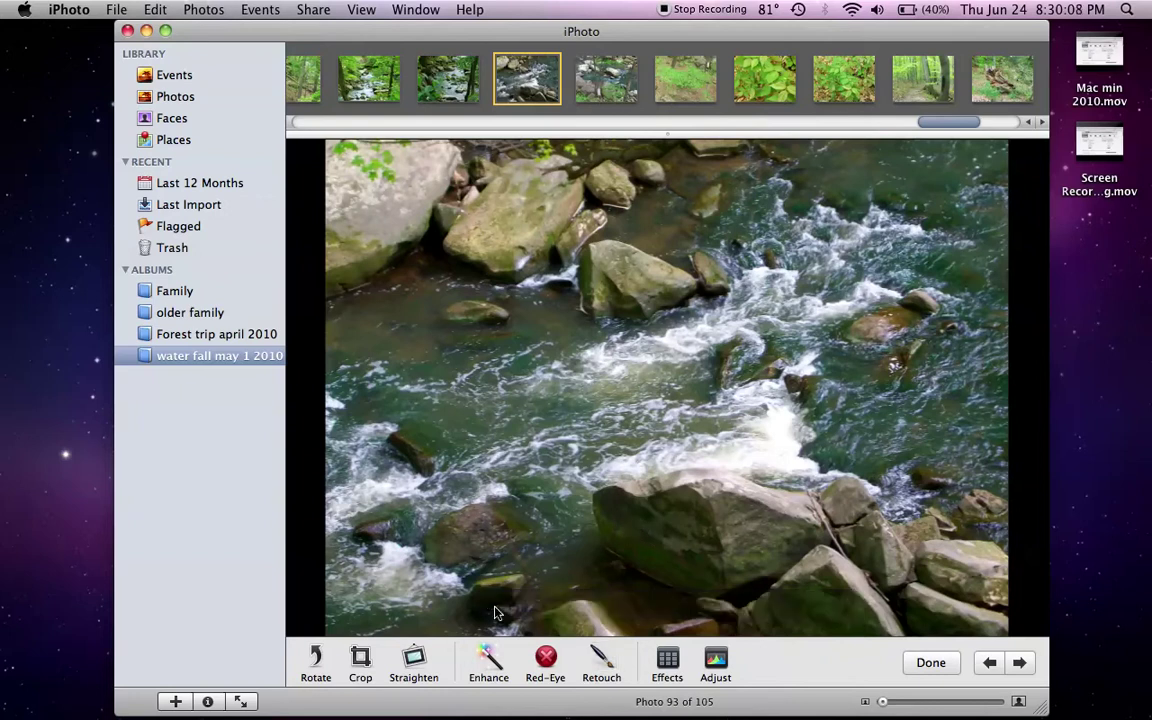
Try the Black & White, Sepia, Antique and Fade effects, then remove all effects.
left_click(668, 662)
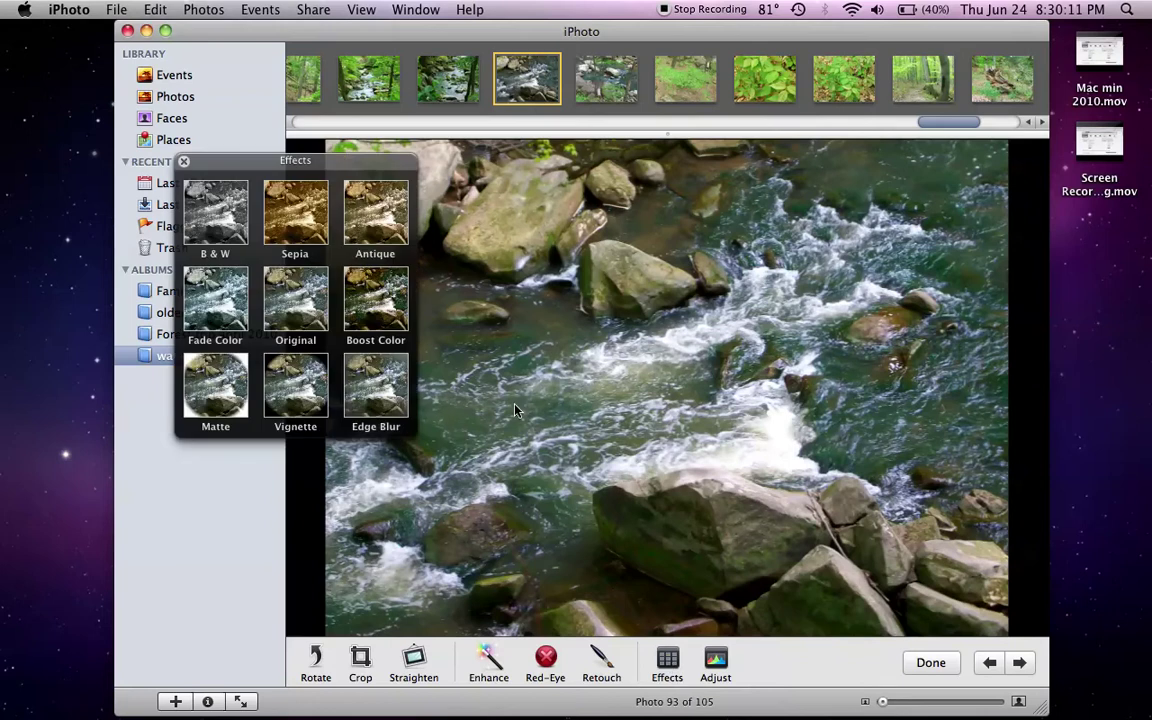
left_click_drag(288, 168, 188, 150)
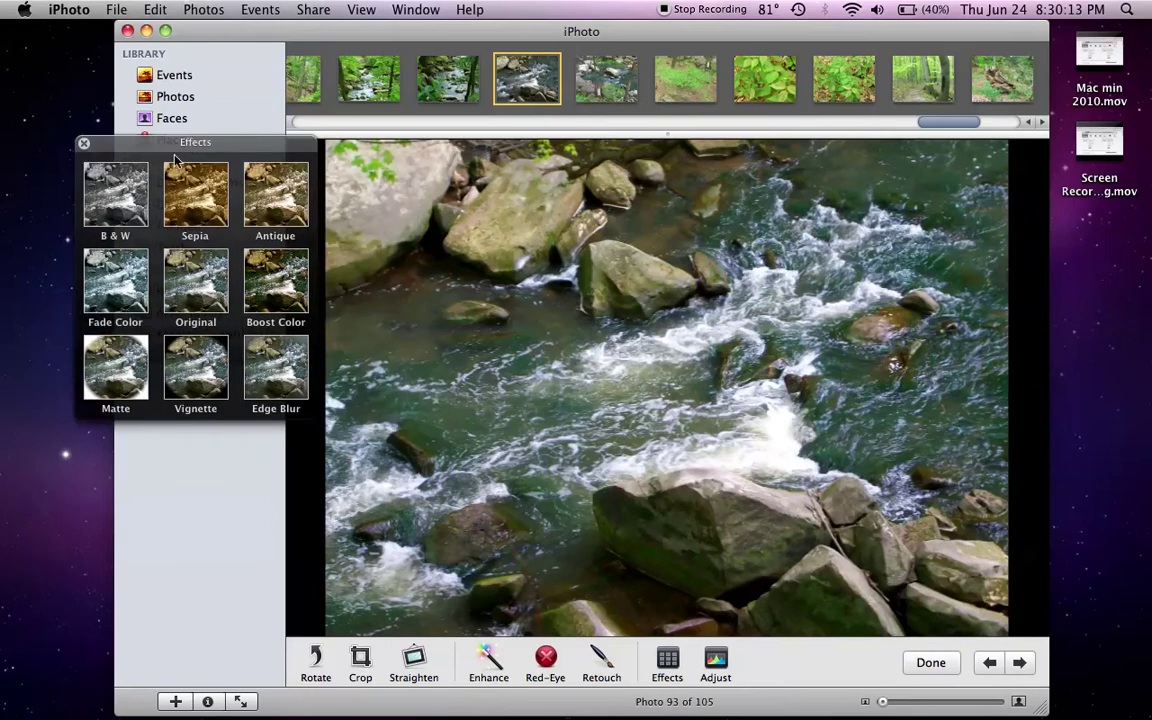
left_click(117, 212)
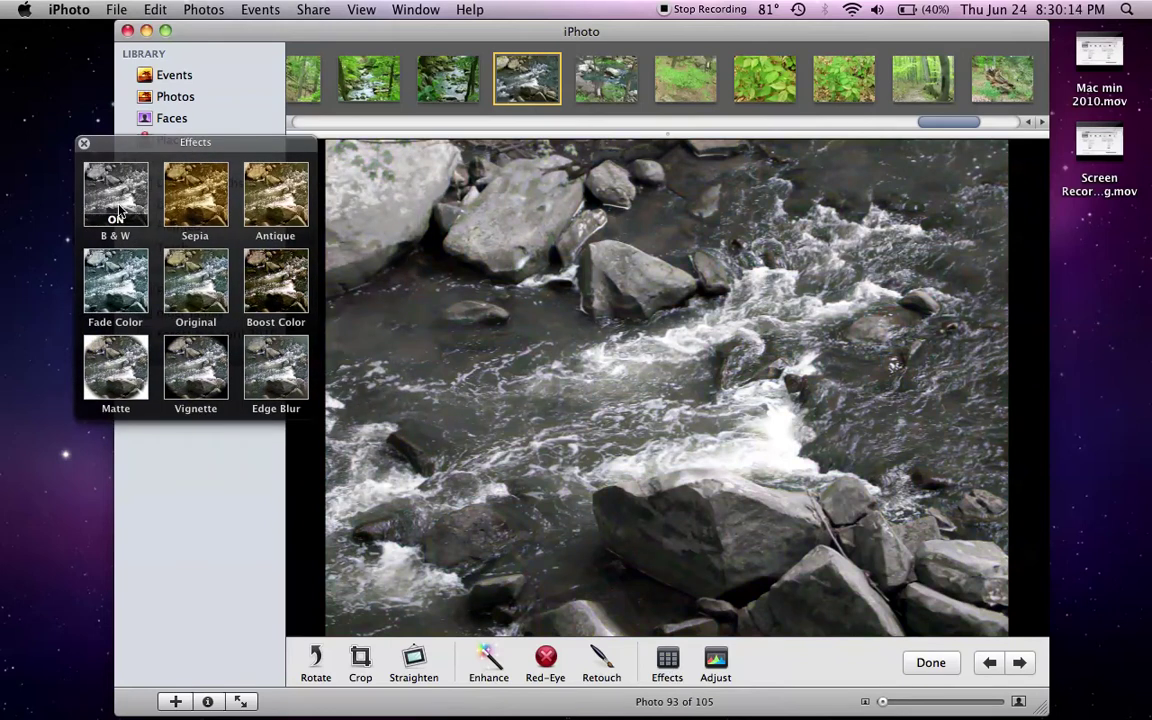
left_click(200, 189)
left_click(250, 182)
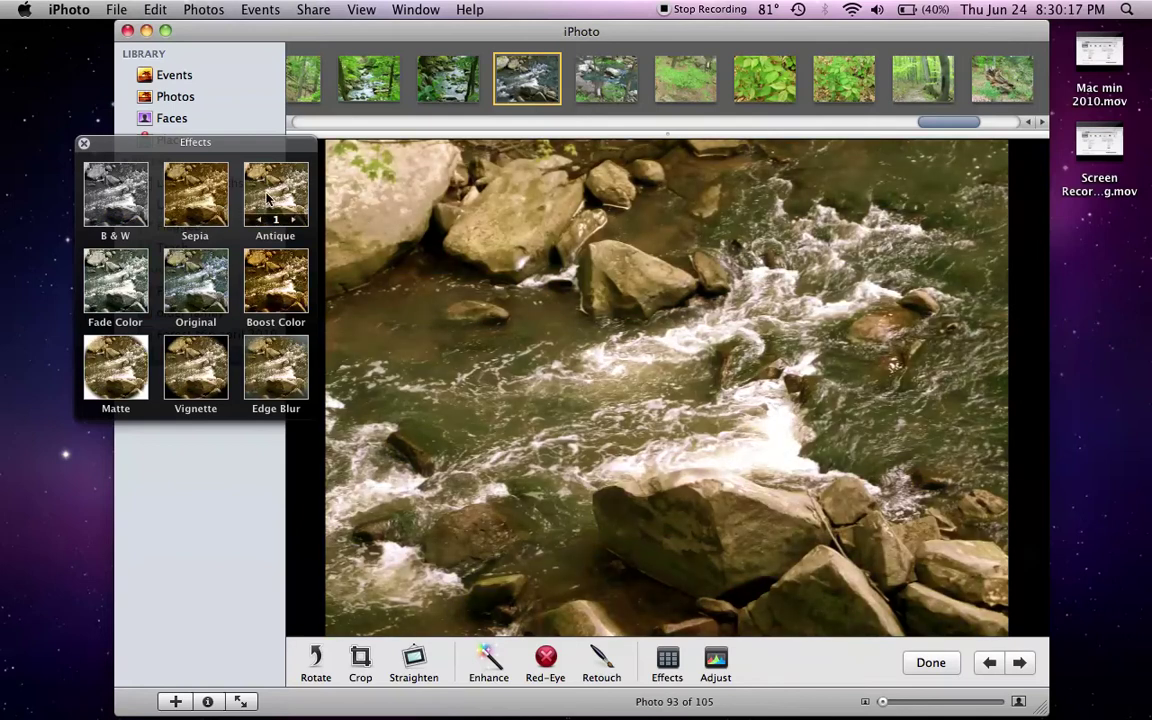
left_click(115, 287)
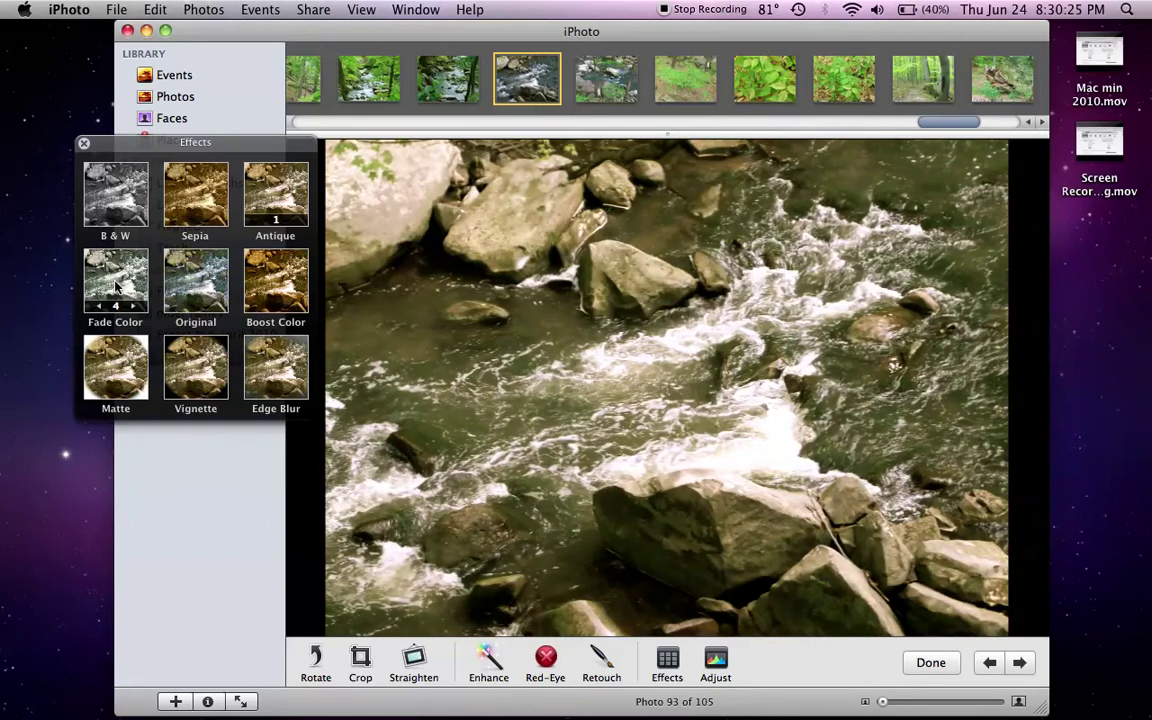
left_click(188, 293)
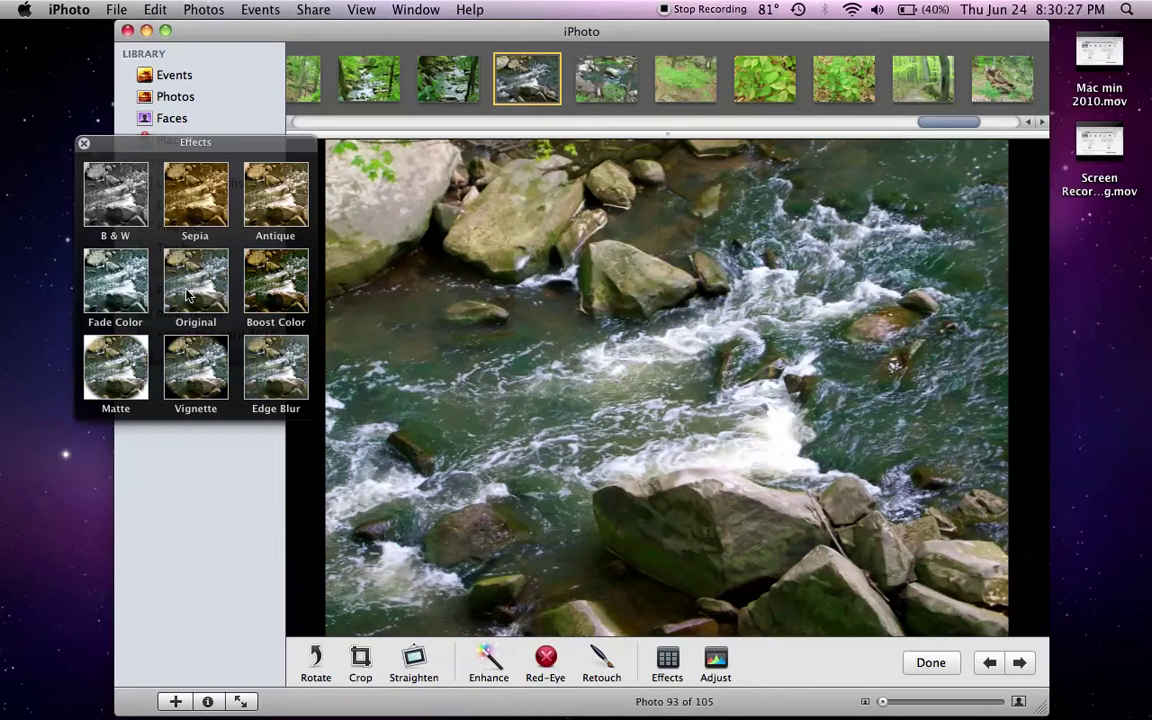
Apply Boost Color at level 4 and a white oval Matte at level 2.
left_click(258, 290)
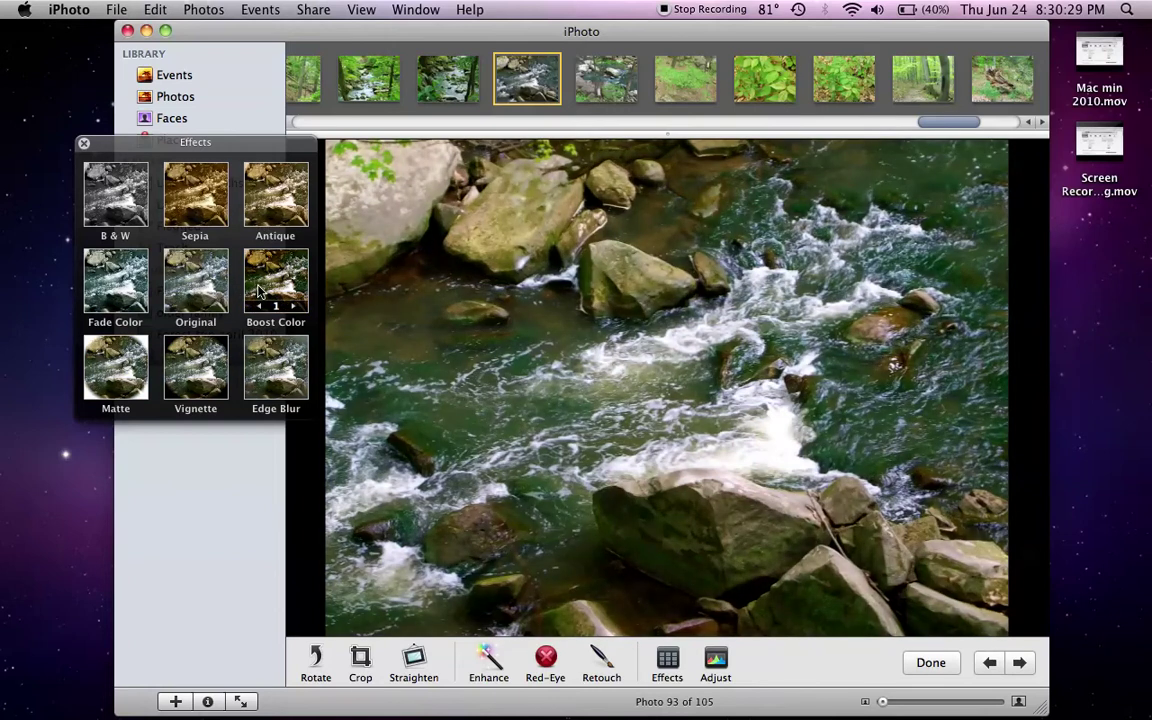
left_click(258, 290)
left_click(258, 290)
left_click(258, 290)
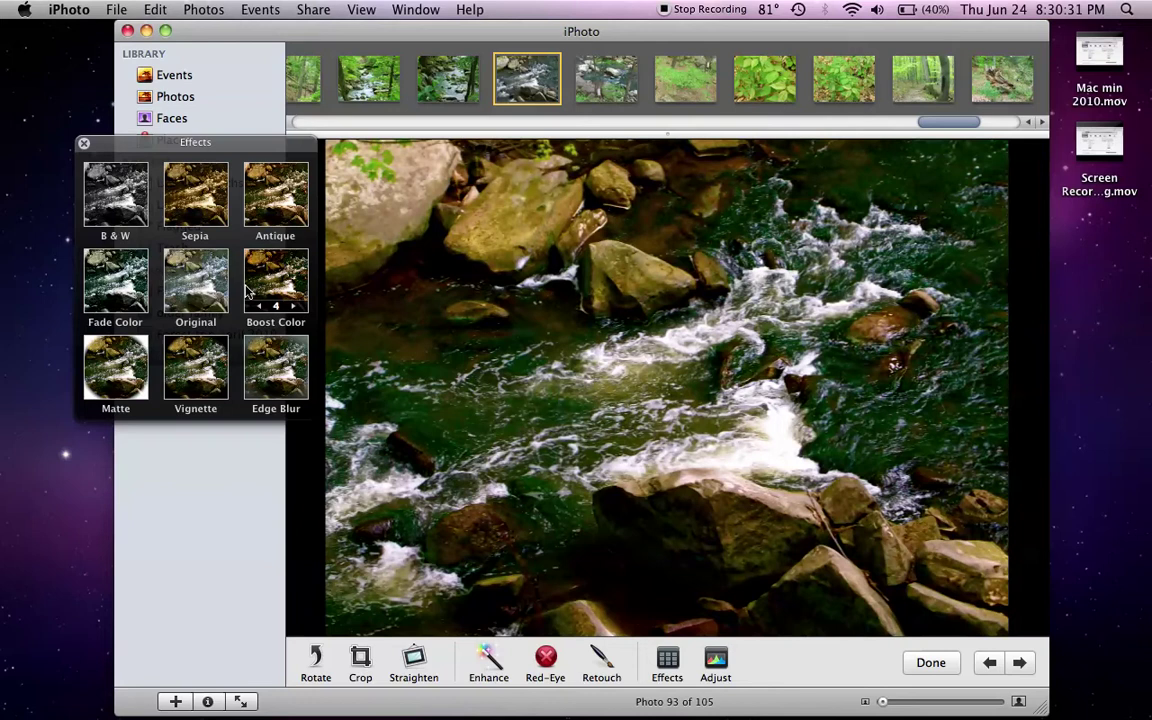
left_click(127, 370)
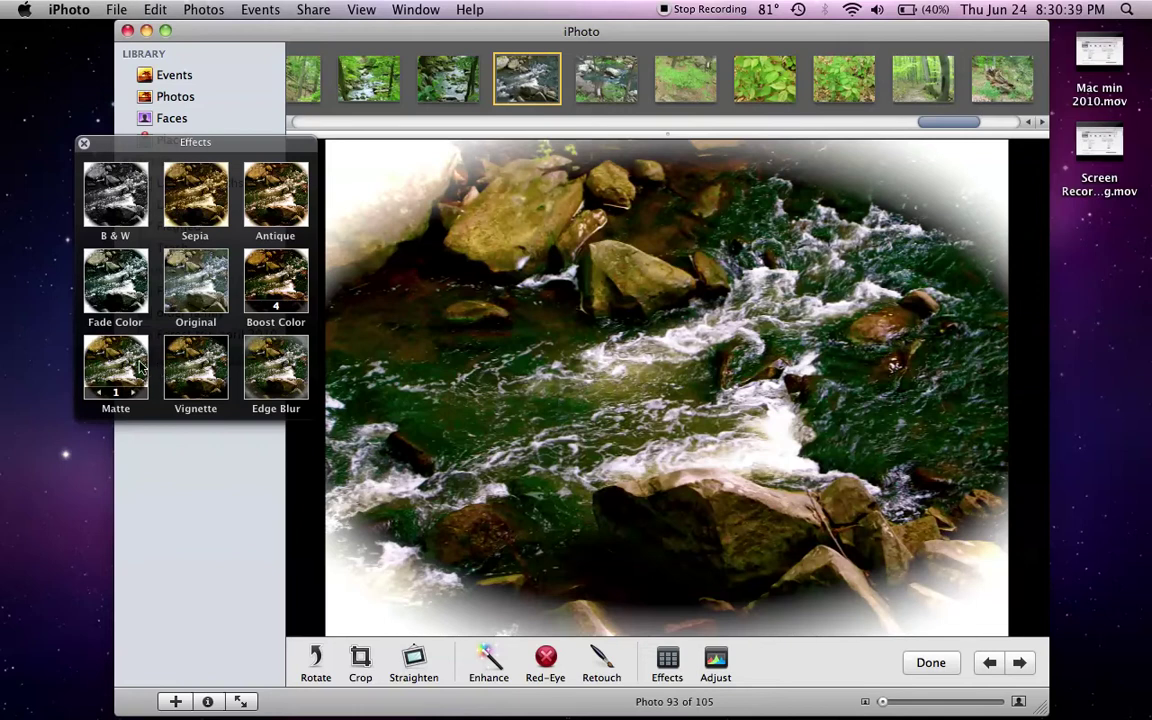
left_click(143, 369)
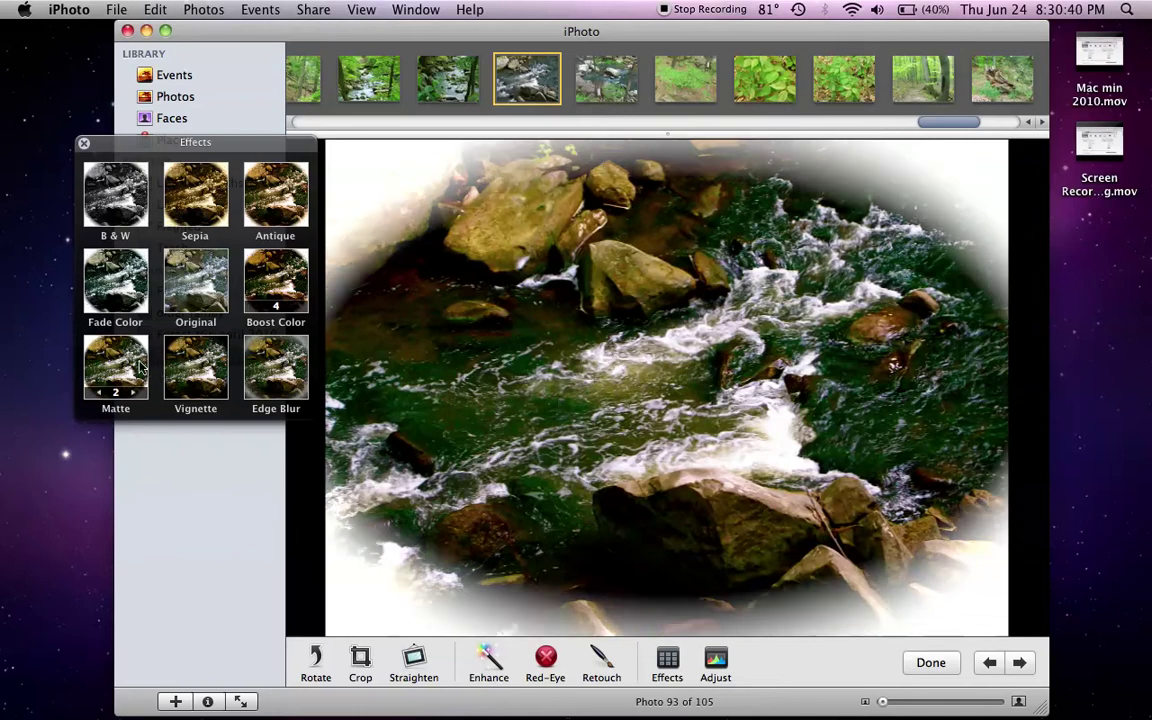
Add Vignette at level 1 and Edge Blur at level 4.
left_click(193, 373)
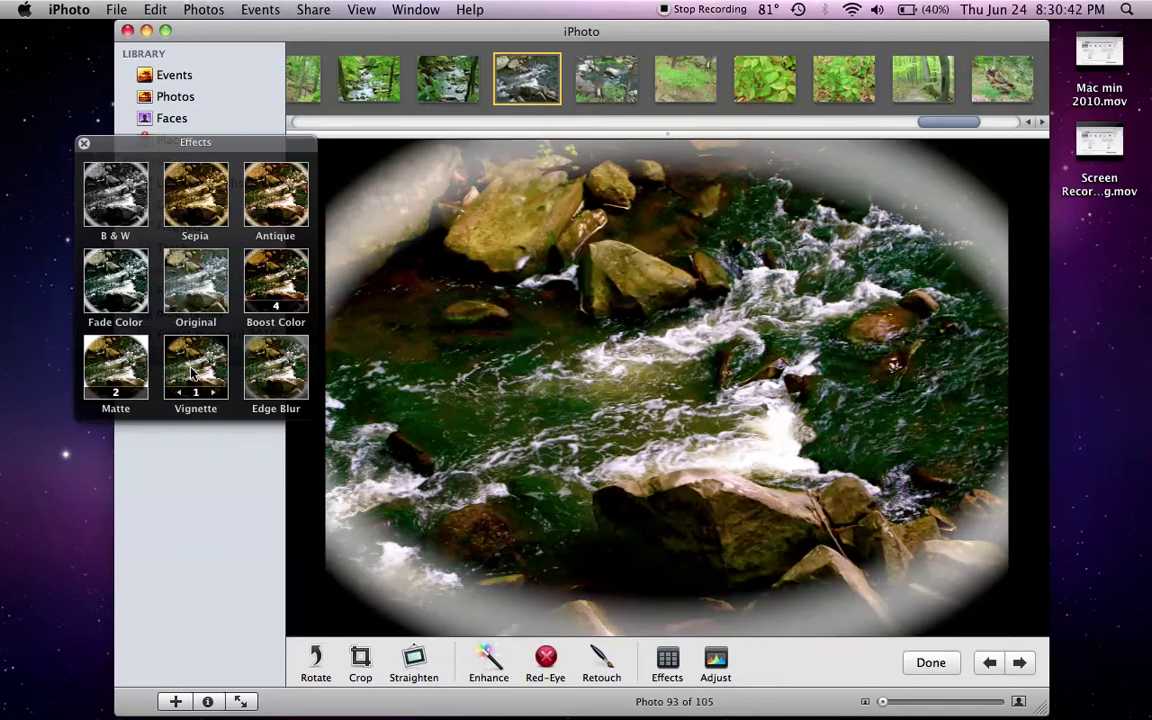
left_click(260, 370)
double_click(260, 370)
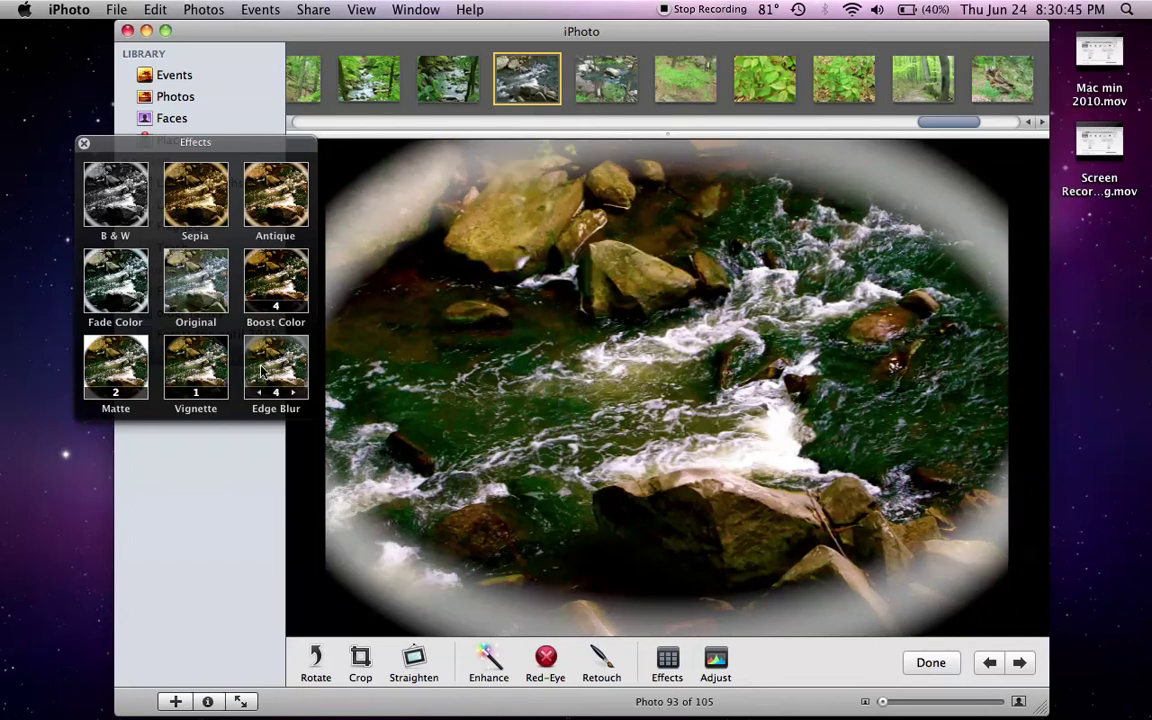
left_click(85, 144)
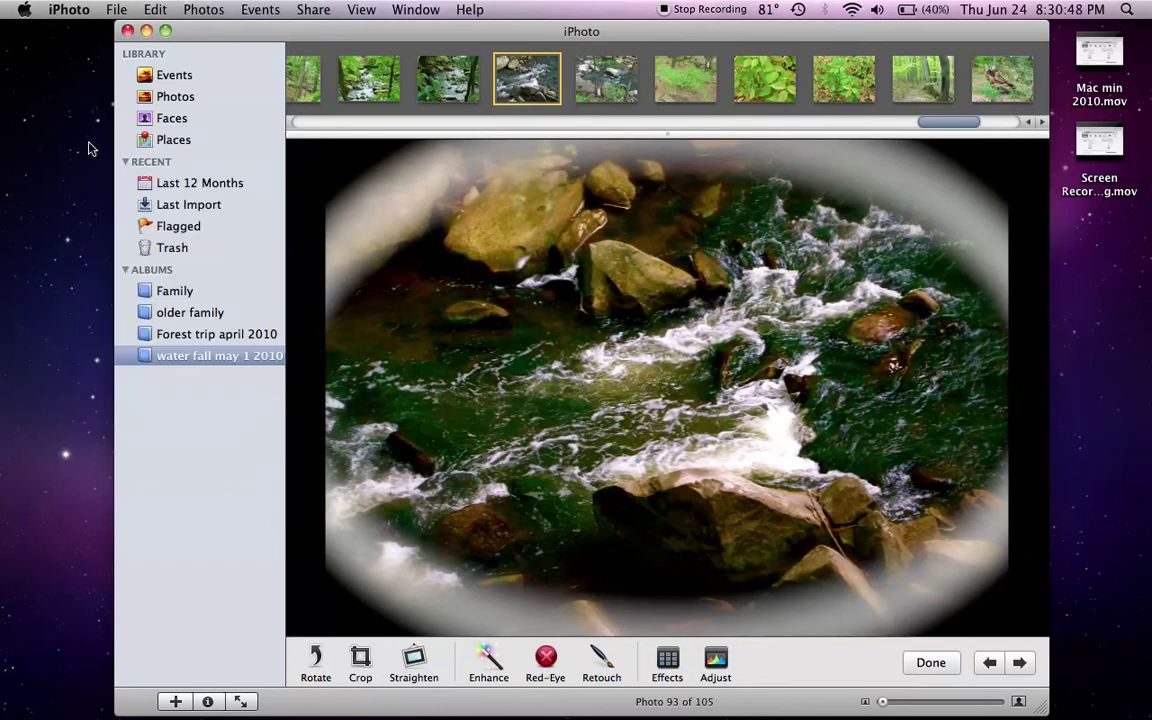
left_click(719, 672)
left_click_drag(830, 149, 120, 160)
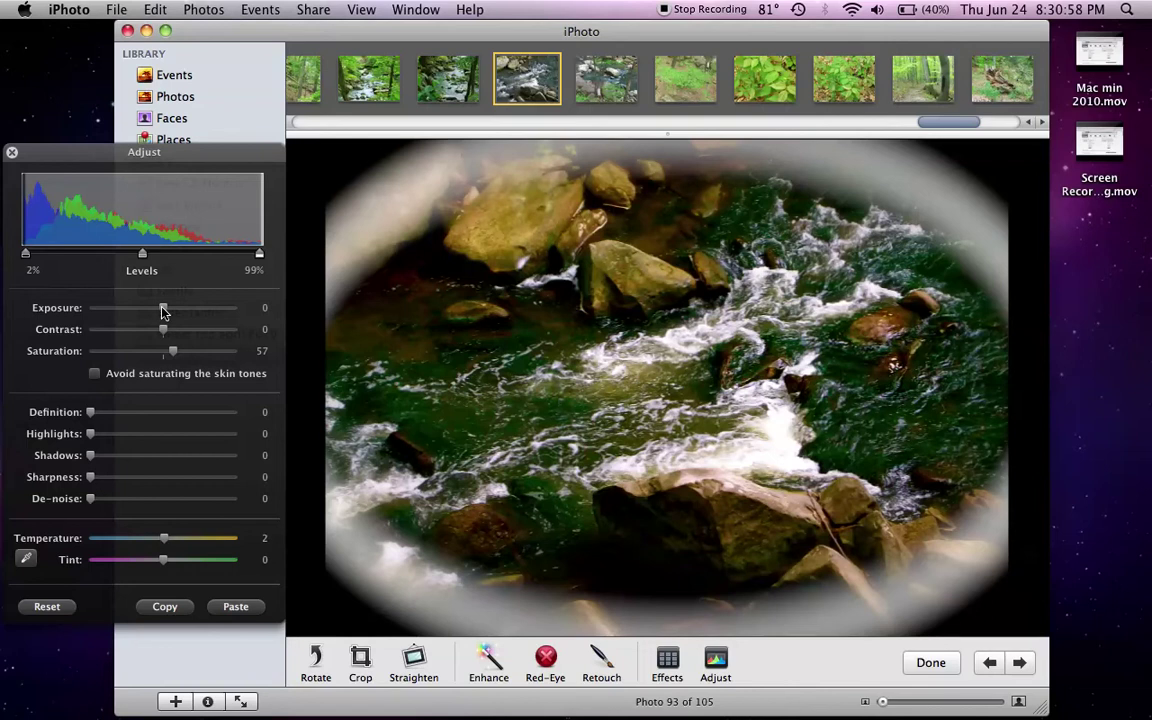
left_click_drag(164, 312, 193, 358)
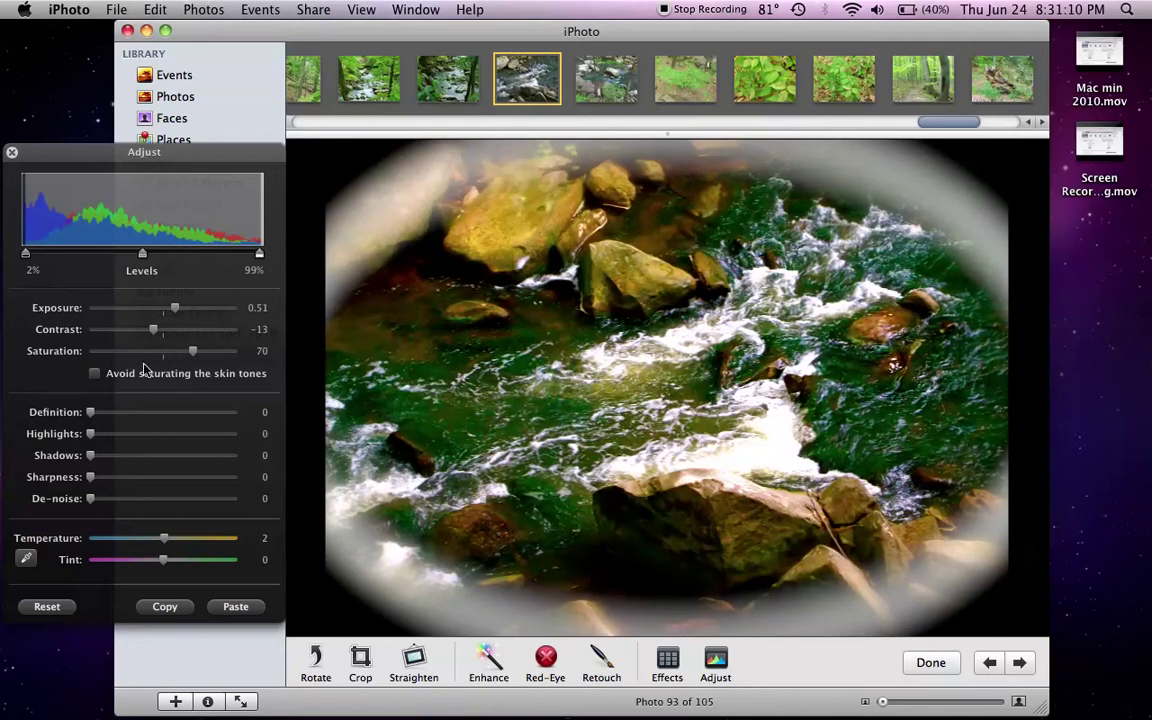
left_click(180, 413)
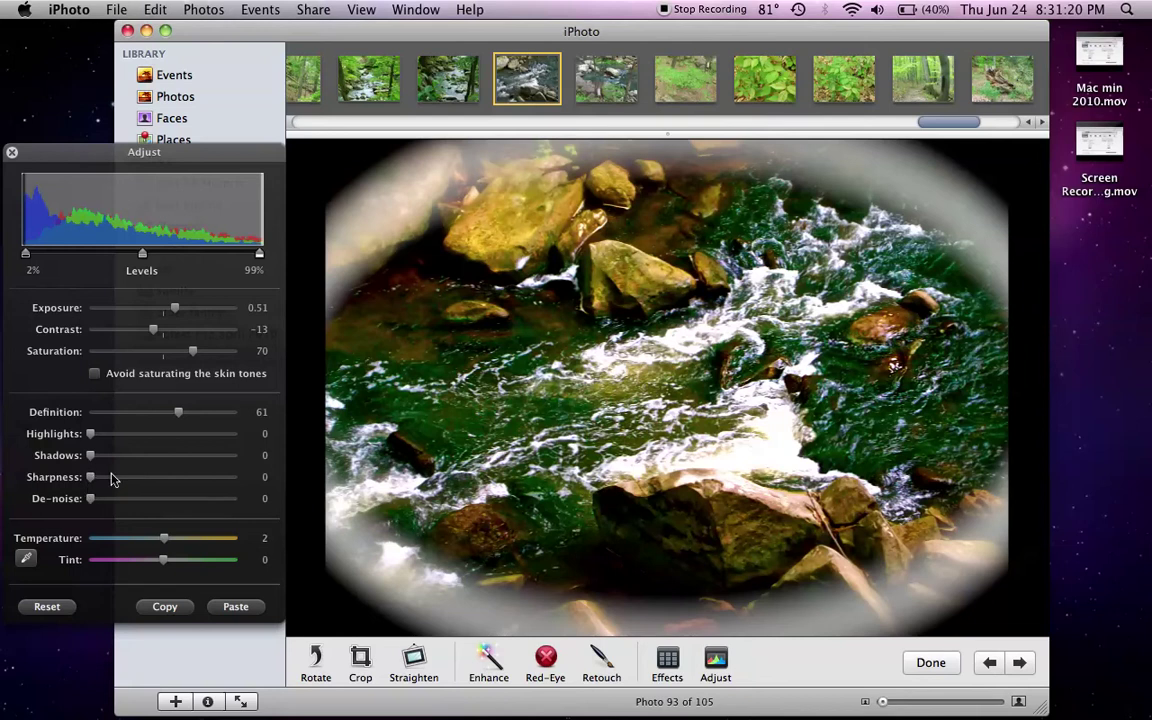
left_click_drag(92, 477, 192, 481)
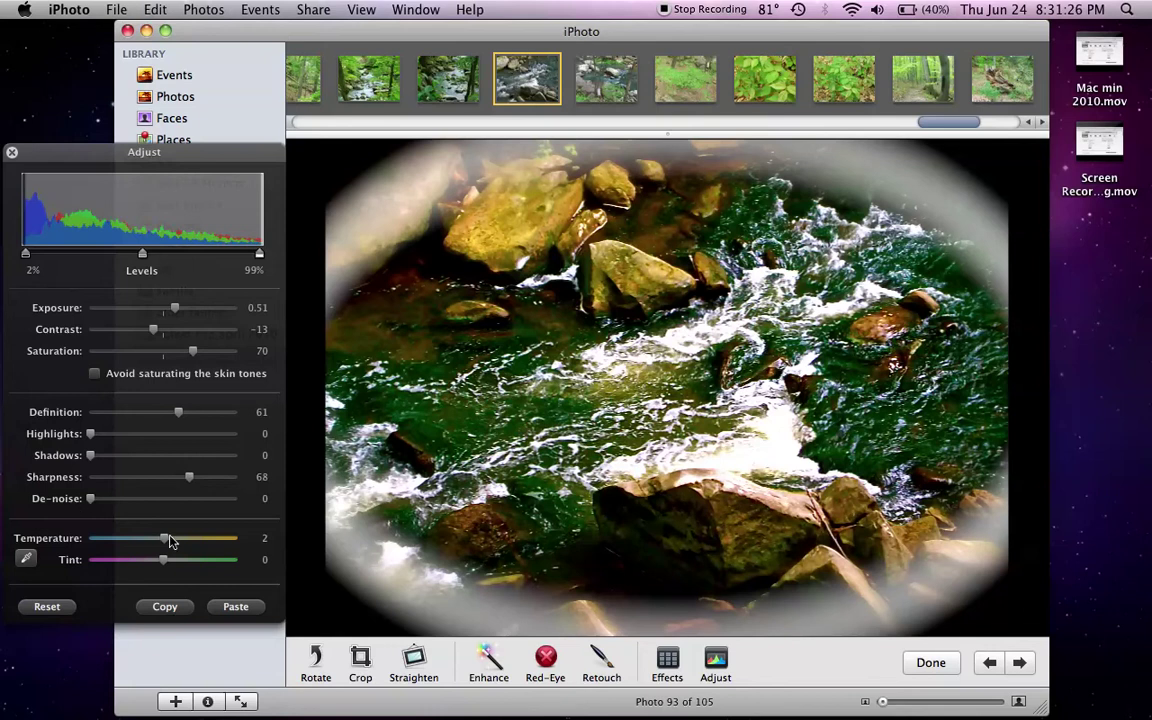
left_click_drag(165, 539, 197, 541)
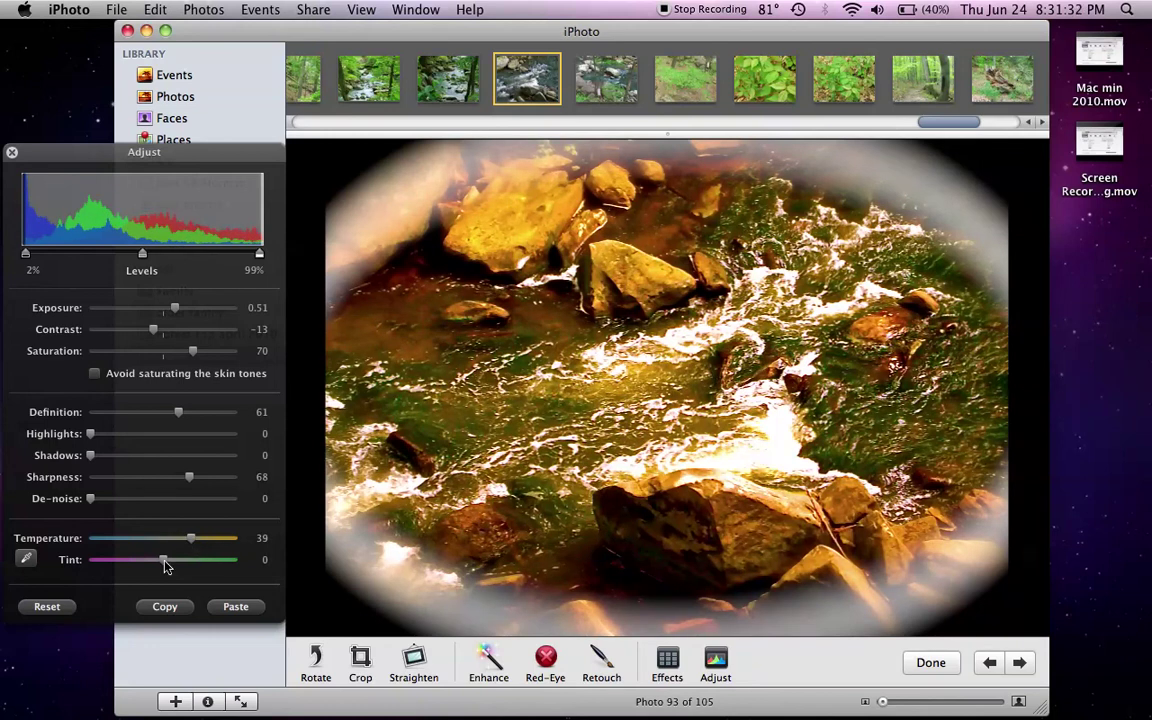
mouse_move(166, 567)
left_mouse_down()
mouse_move(195, 565)
mouse_move(163, 565)
left_mouse_up()
left_click(47, 607)
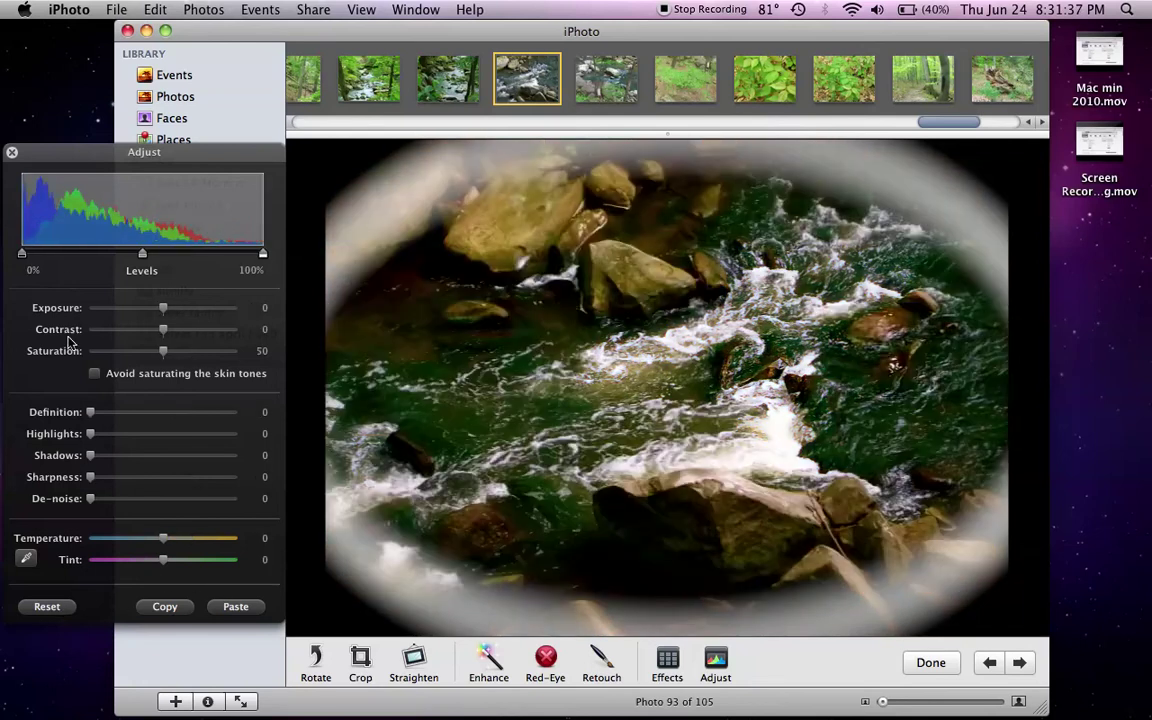
Close the adjustments panel, leave edit mode and cancel the Facebook setup prompt.
left_click(12, 153)
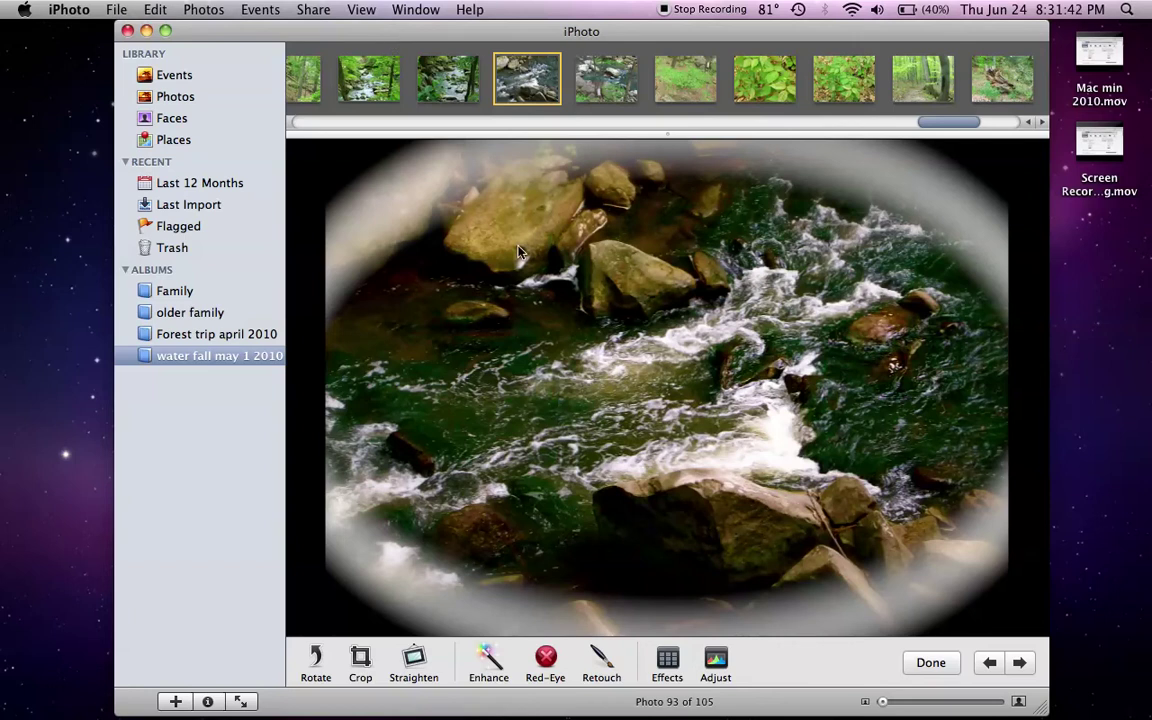
left_click(932, 663)
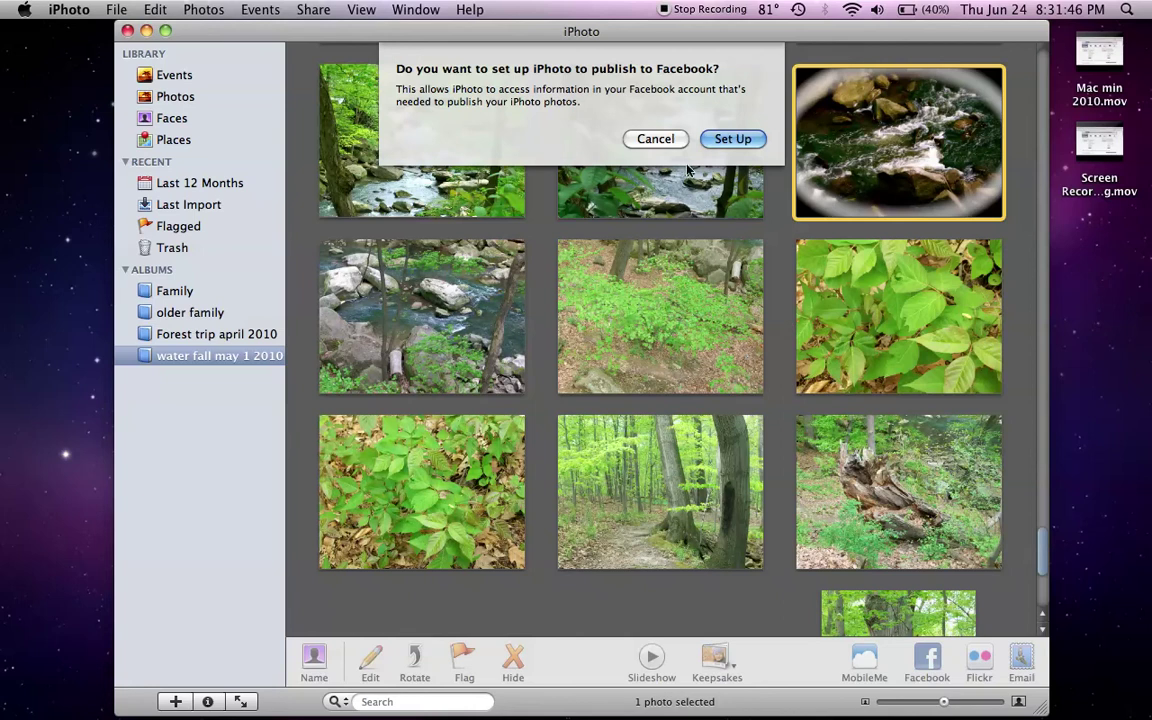
left_click(655, 139)
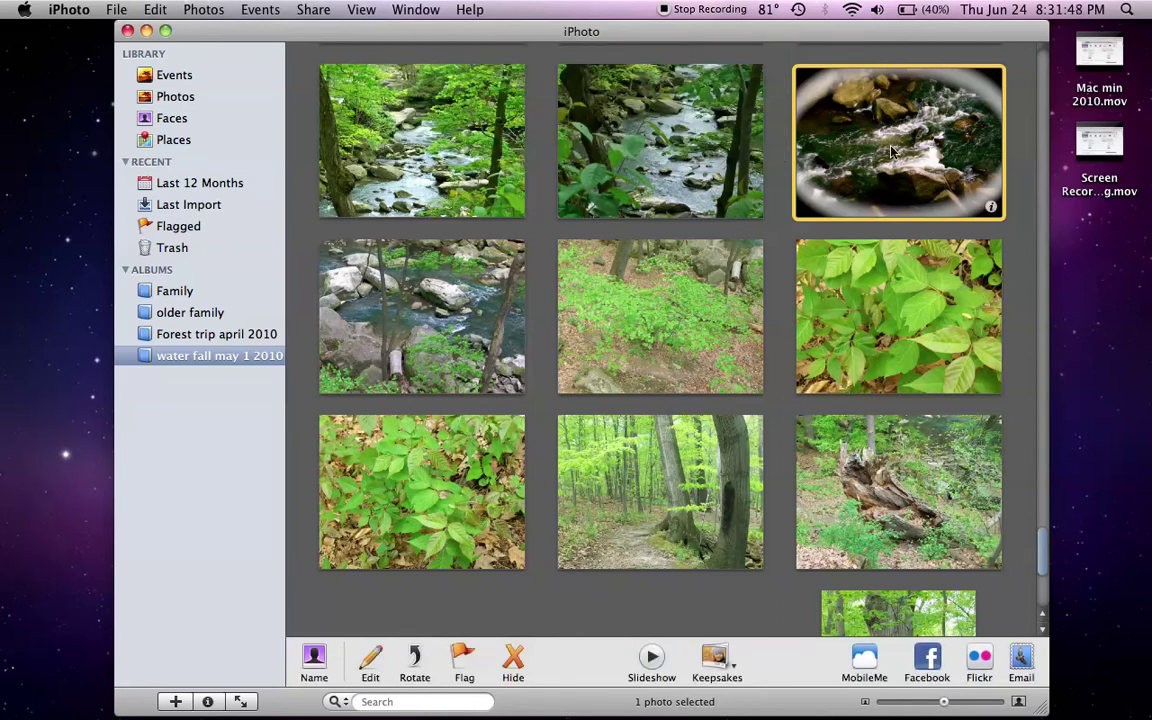
Revert the river photo to its original version and view it full-size.
left_click(188, 9)
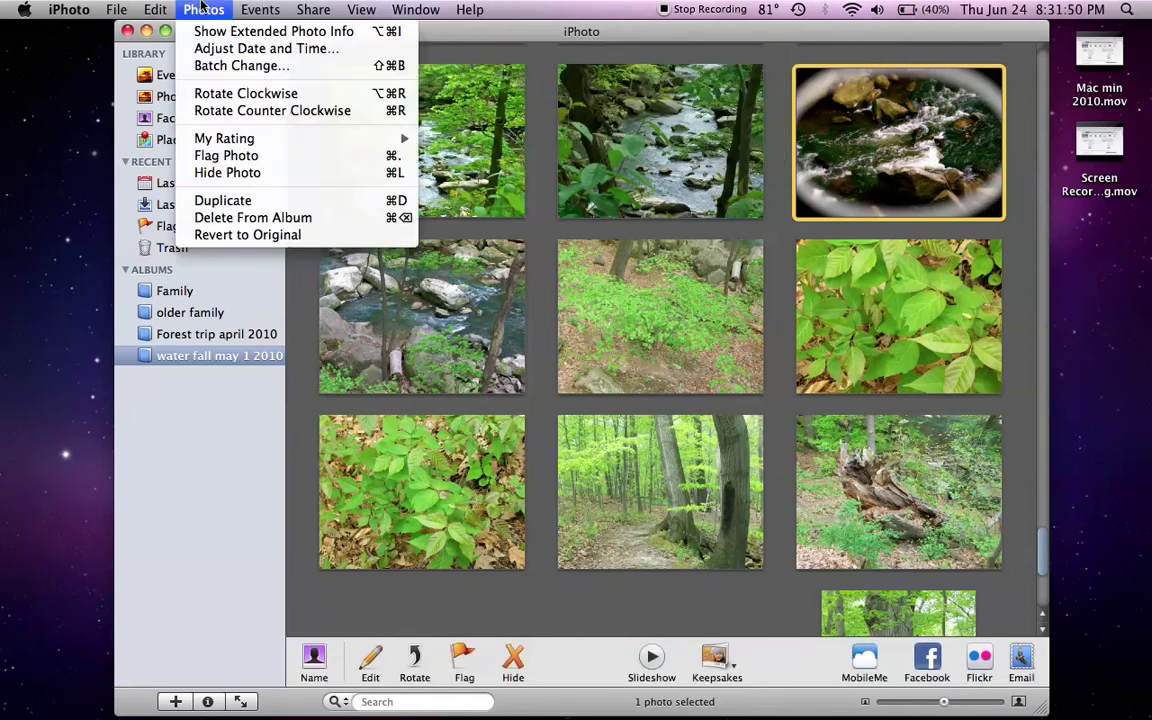
left_click(252, 236)
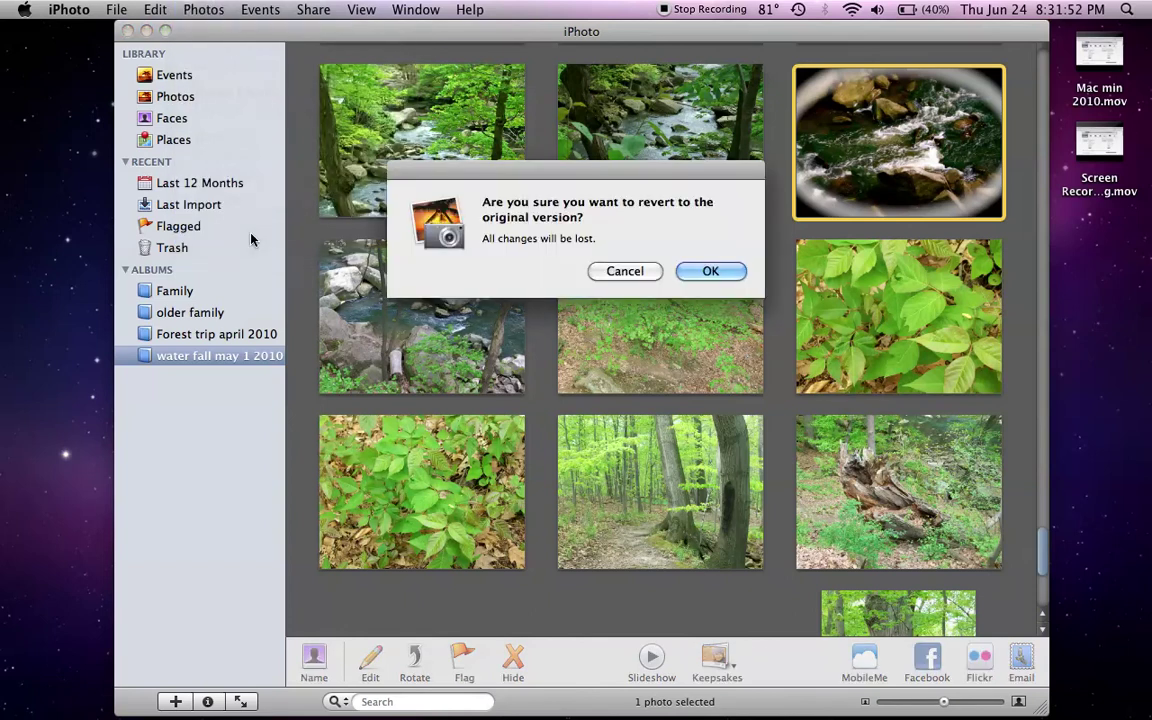
left_click(710, 271)
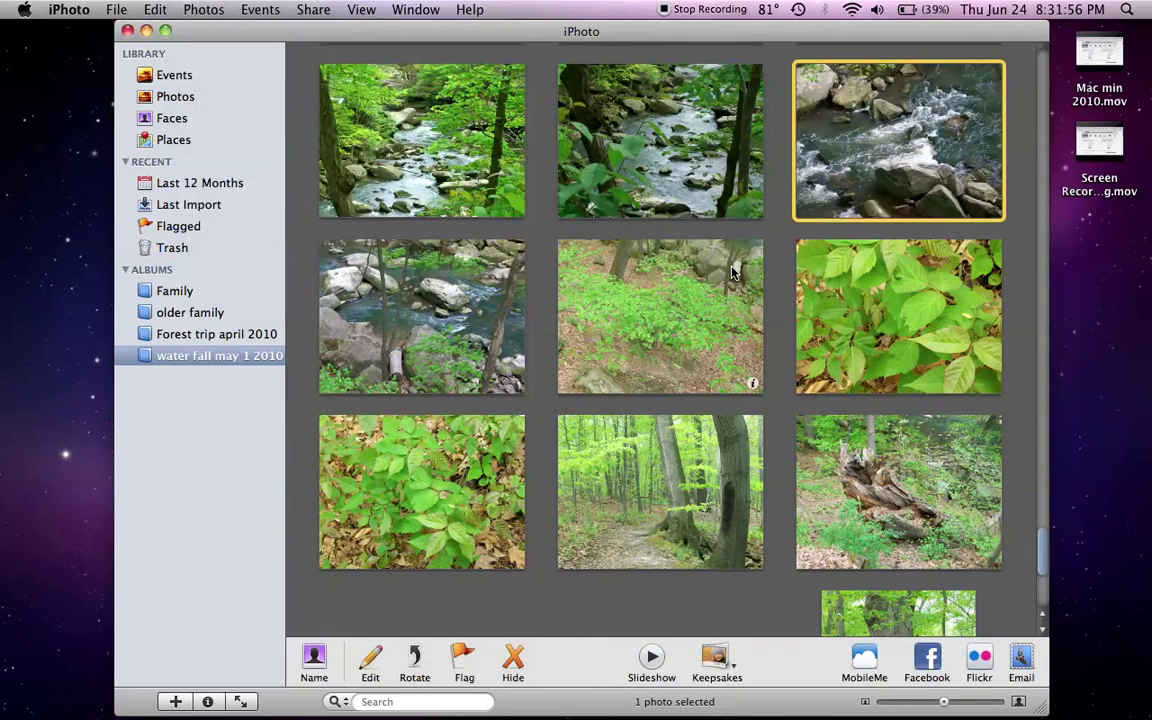
double_click(868, 152)
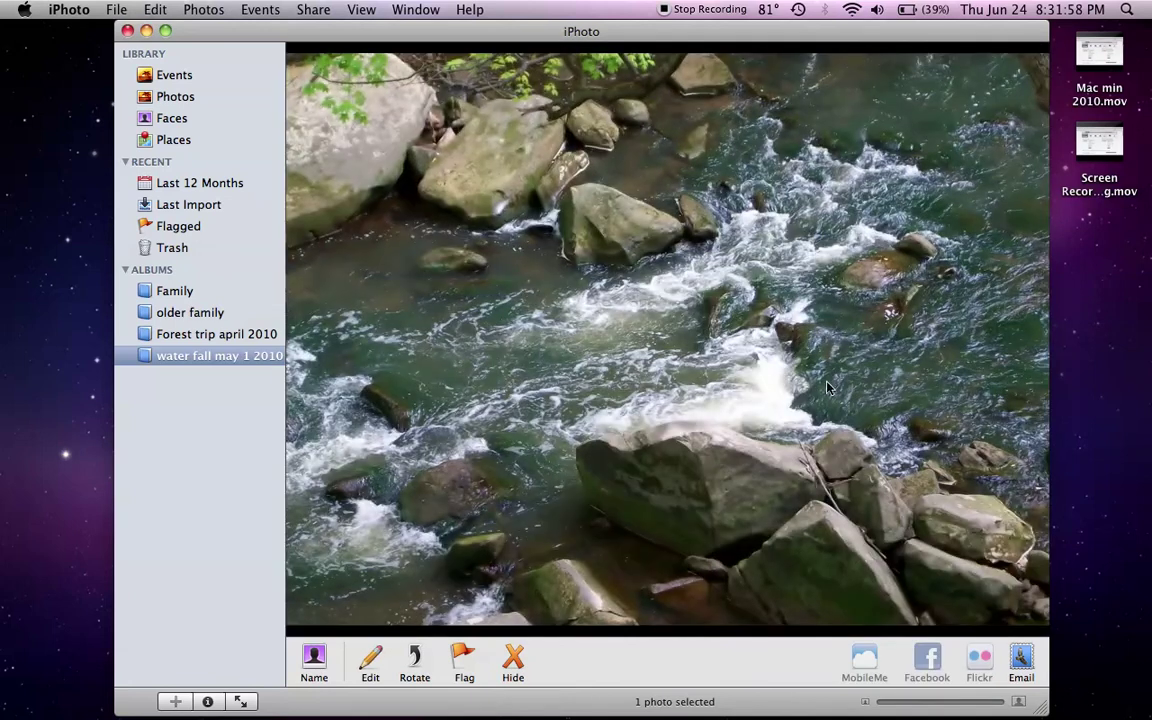